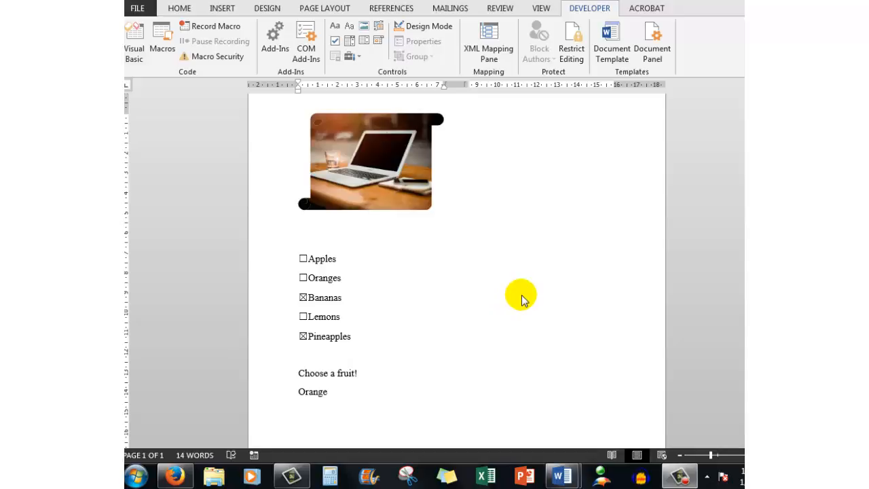
pyautogui.scroll(5, 521, 300)
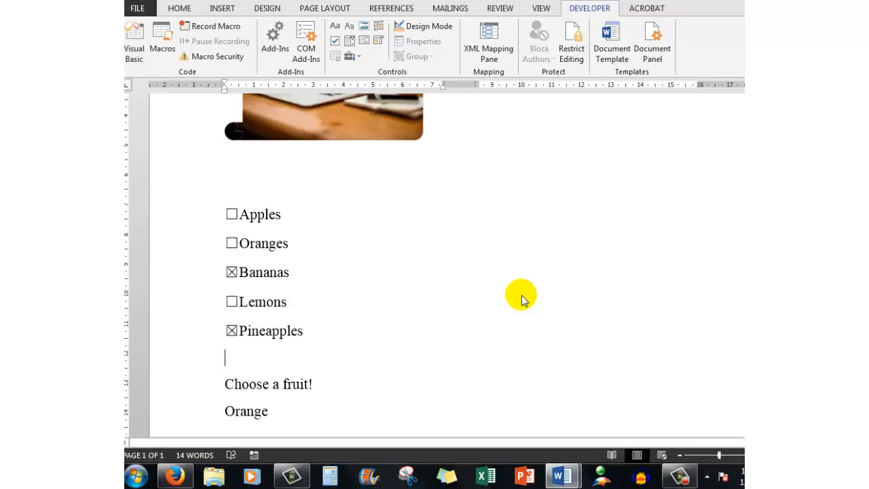
pyautogui.scroll(1, 521, 300)
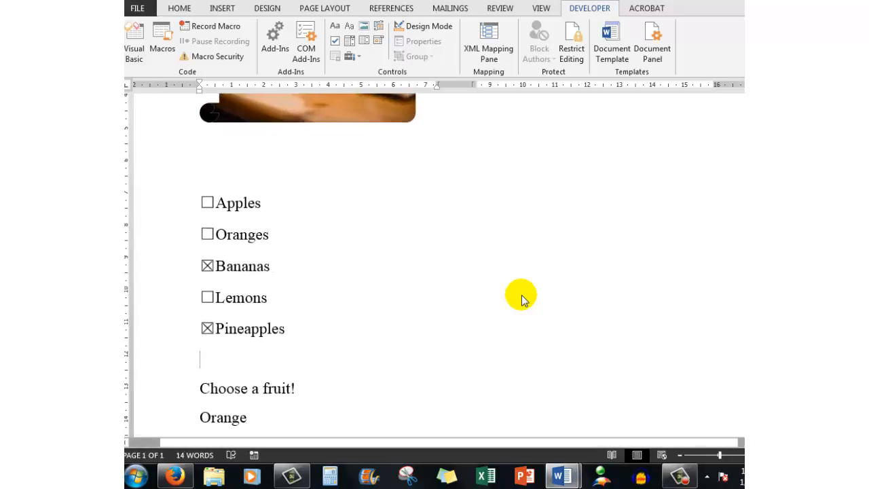
pyautogui.scroll(1, 522, 300)
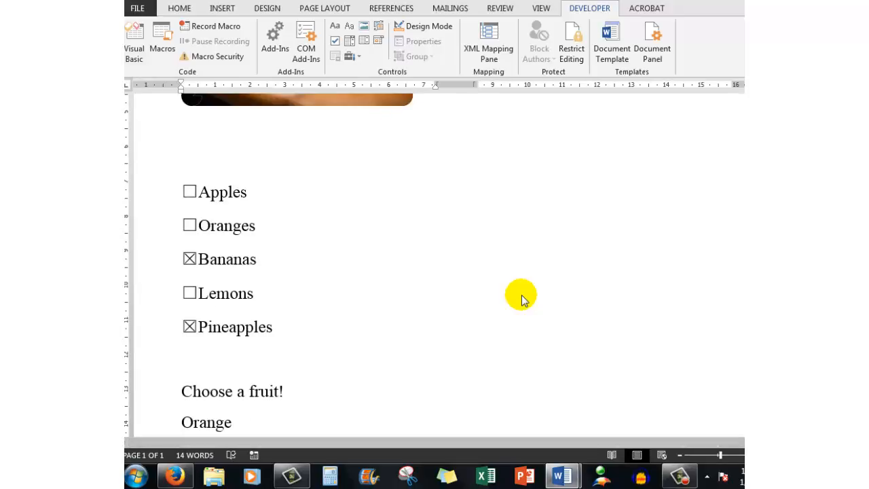
pyautogui.scroll(-3, 521, 300)
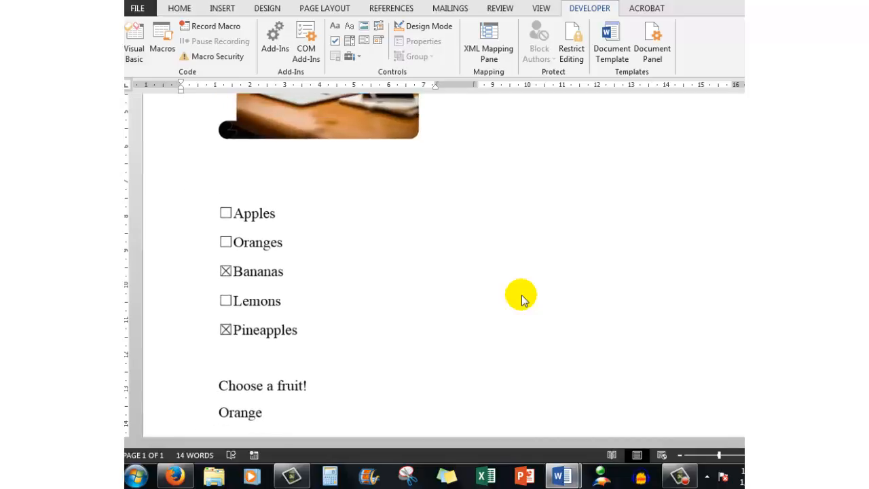
pyautogui.scroll(-2, 521, 300)
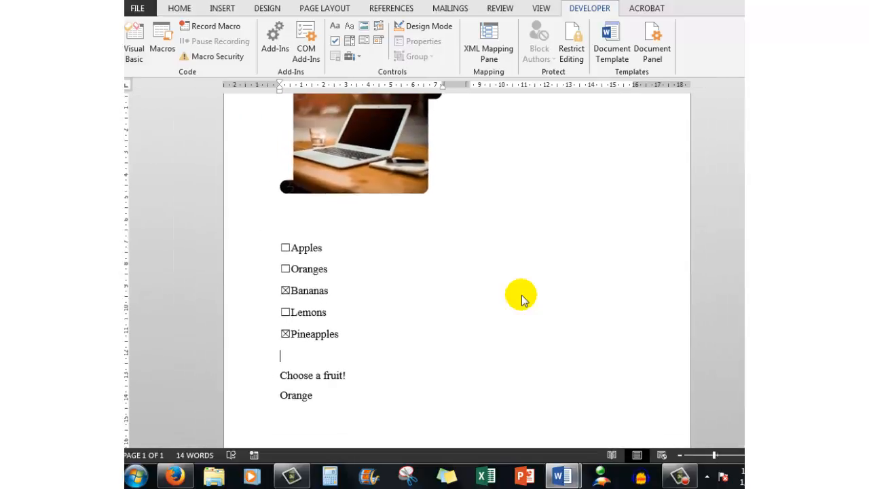
pyautogui.scroll(-2, 521, 300)
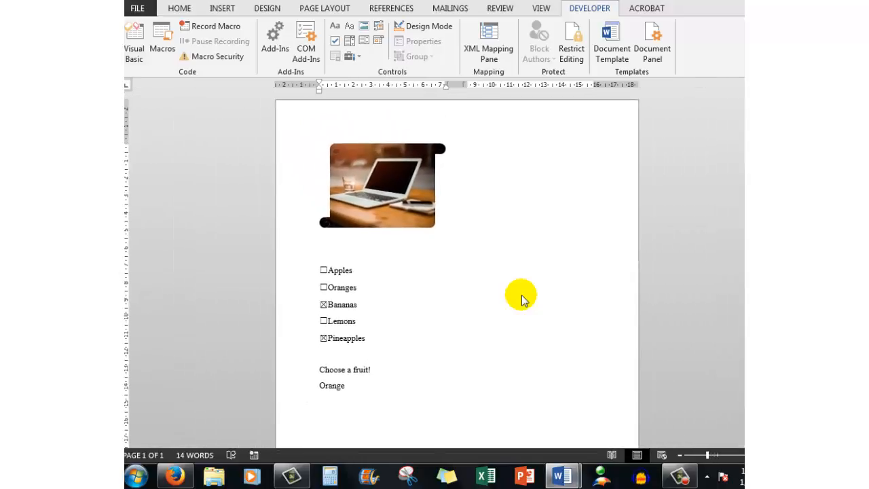
# - Clear the Bananas check box and tick the Oranges check box in the finished sample form
pyautogui.scroll(1, 521, 300)
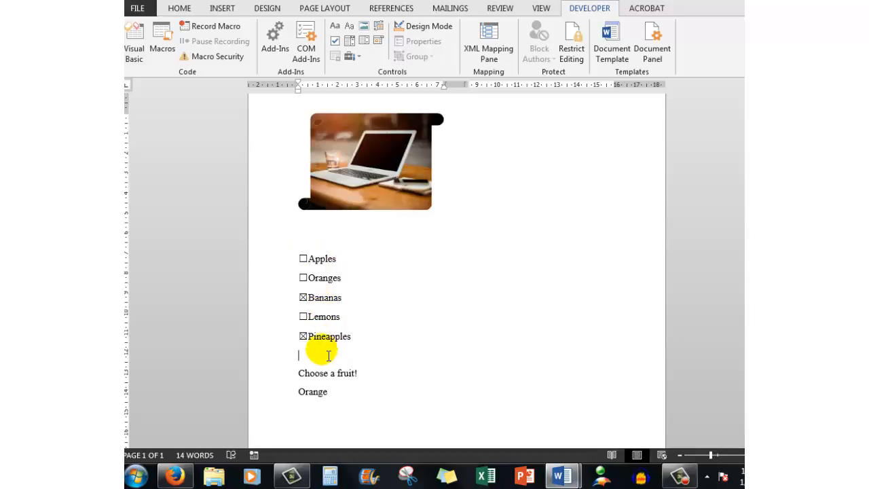
pyautogui.click(302, 298)
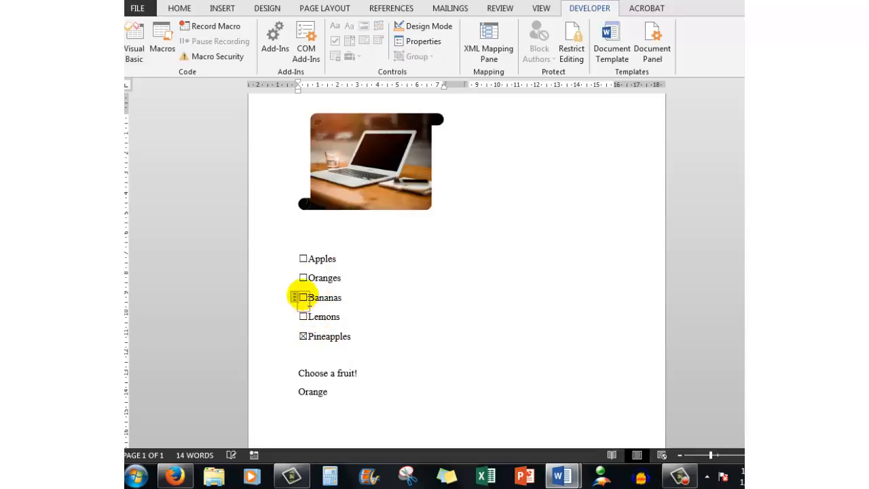
pyautogui.click(302, 278)
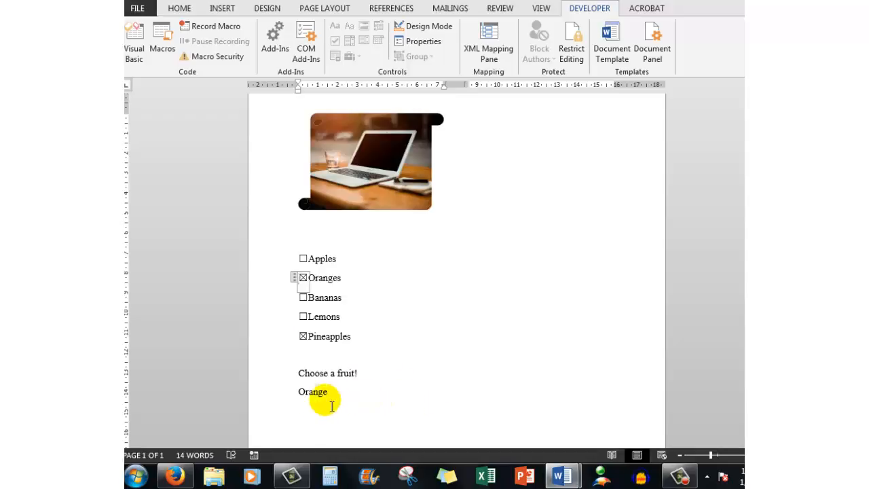
# - Select Apple as the answer under "Choose a fruit!" and switch the choice back to Orange
pyautogui.click(314, 393)
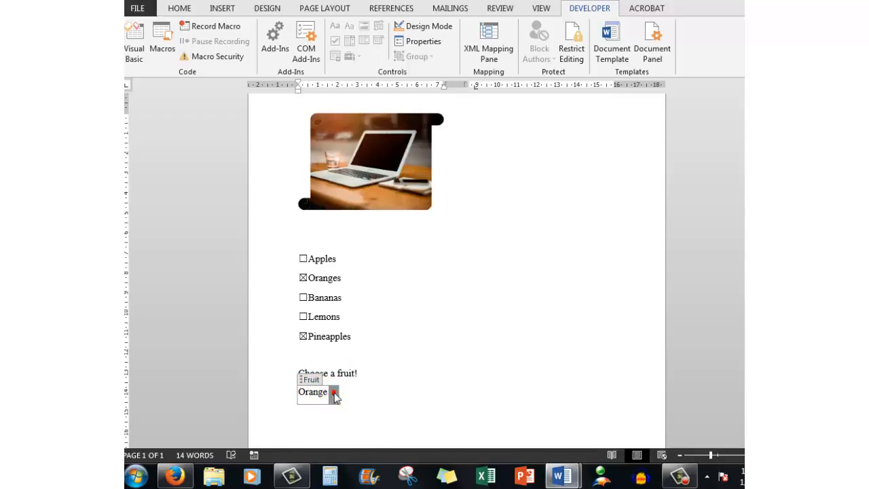
pyautogui.click(334, 393)
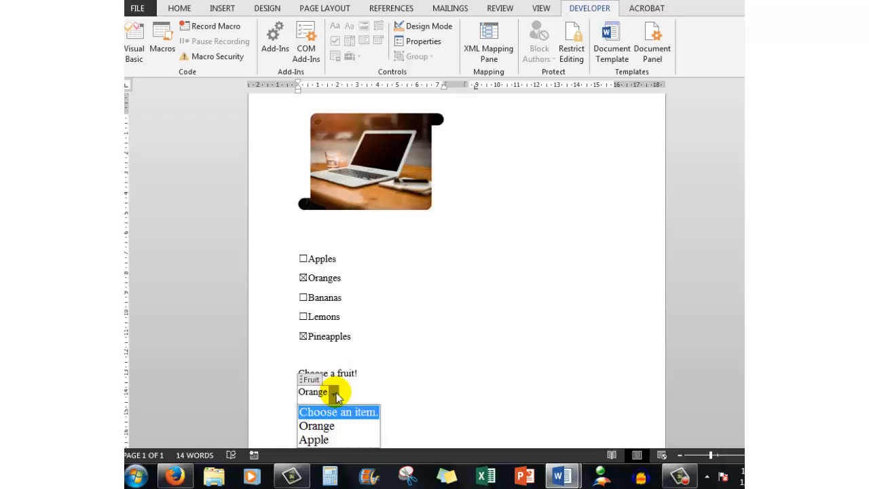
pyautogui.click(322, 439)
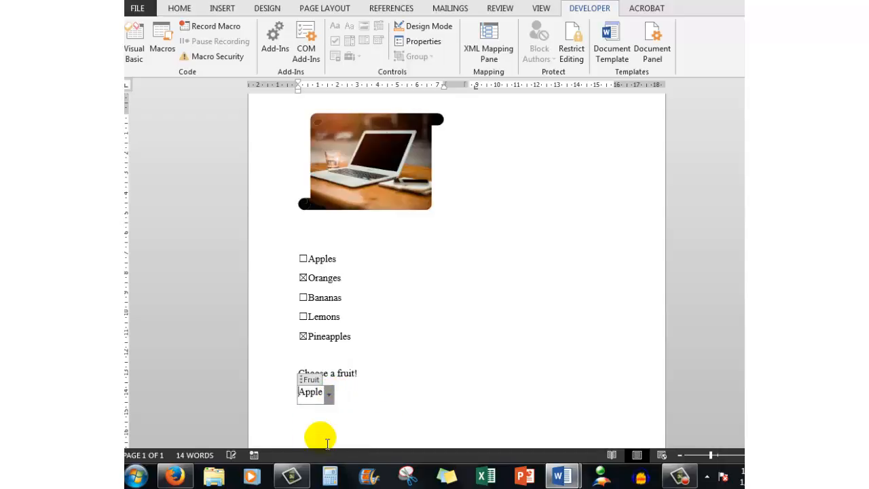
pyautogui.click(329, 397)
pyautogui.click(310, 424)
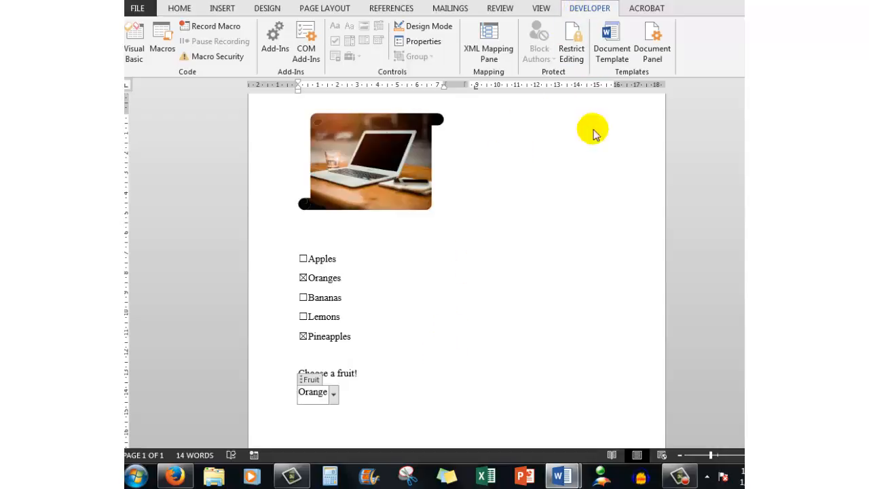
# - Switch to Document3, which holds the plain fruit list without form controls, and bring its picture into view
pyautogui.moveTo(564, 477)
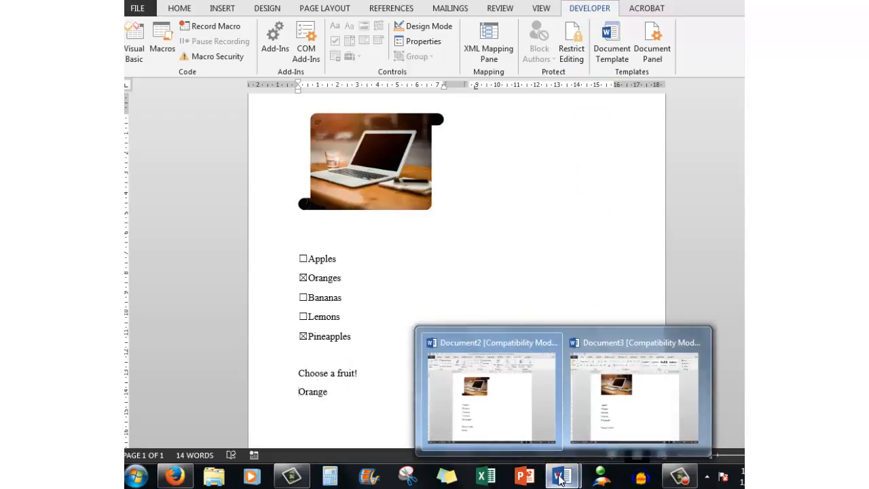
pyautogui.click(646, 401)
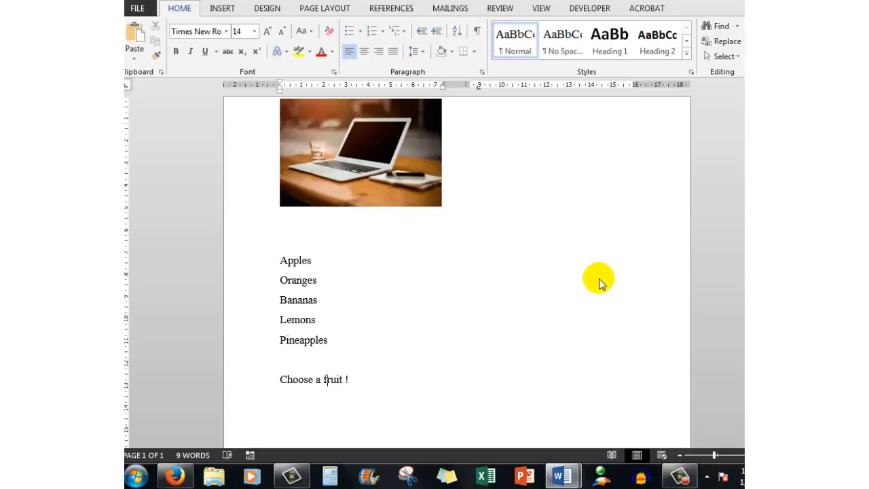
pyautogui.keyDown('ctrl'); pyautogui.scroll(4, 604, 282); pyautogui.keyUp('ctrl')
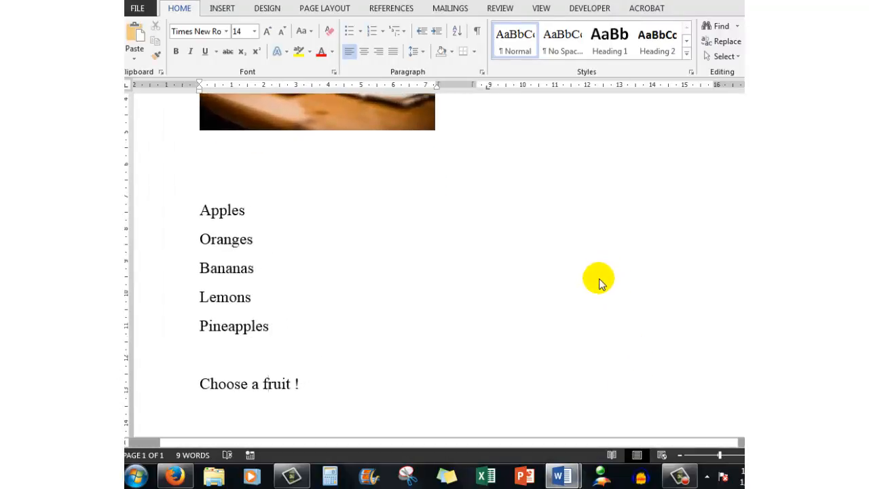
pyautogui.keyDown('ctrl'); pyautogui.scroll(-5, 599, 282); pyautogui.keyUp('ctrl')
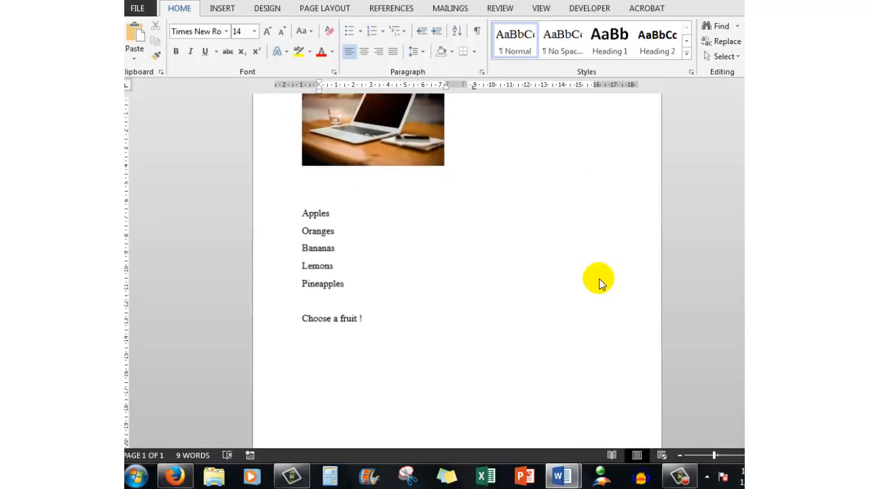
pyautogui.keyDown('ctrl'); pyautogui.scroll(1, 600, 283); pyautogui.keyUp('ctrl')
pyautogui.keyDown('ctrl'); pyautogui.scroll(-1, 600, 283); pyautogui.keyUp('ctrl')
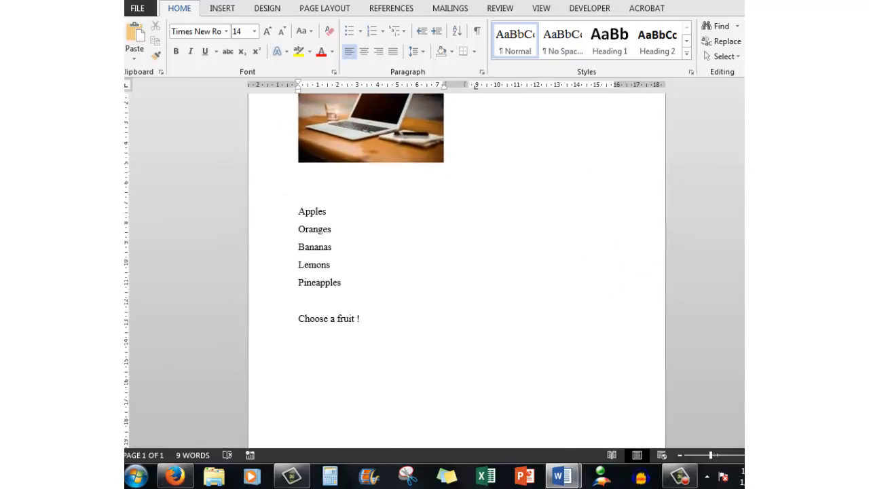
pyautogui.scroll(1, 457, 271)
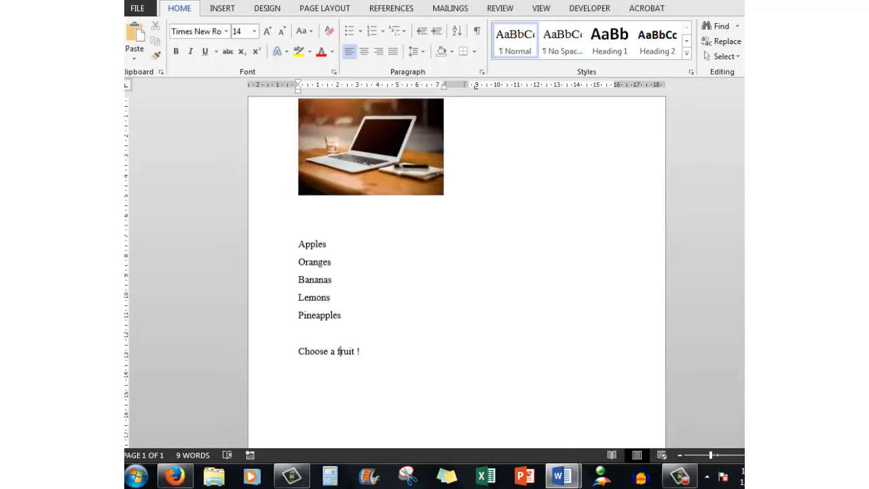
# - Crop the laptop picture above the fruit list to a heart shape and deselect it
pyautogui.click(389, 152)
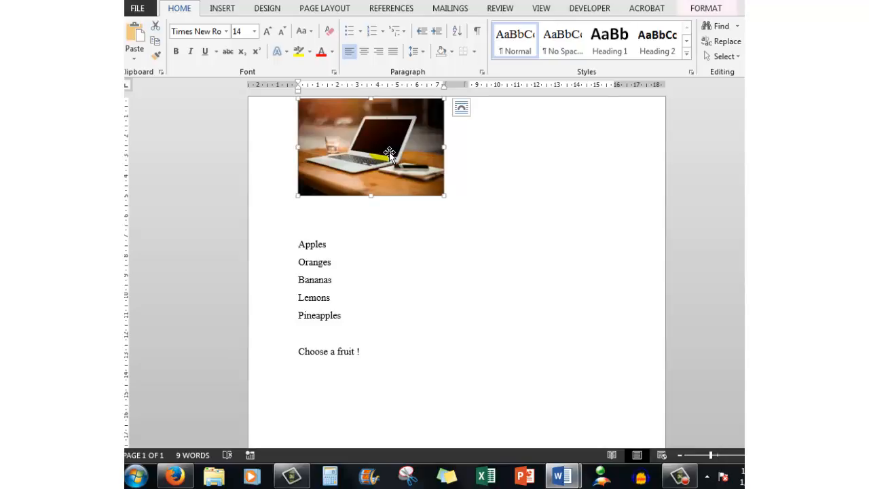
pyautogui.click(706, 8)
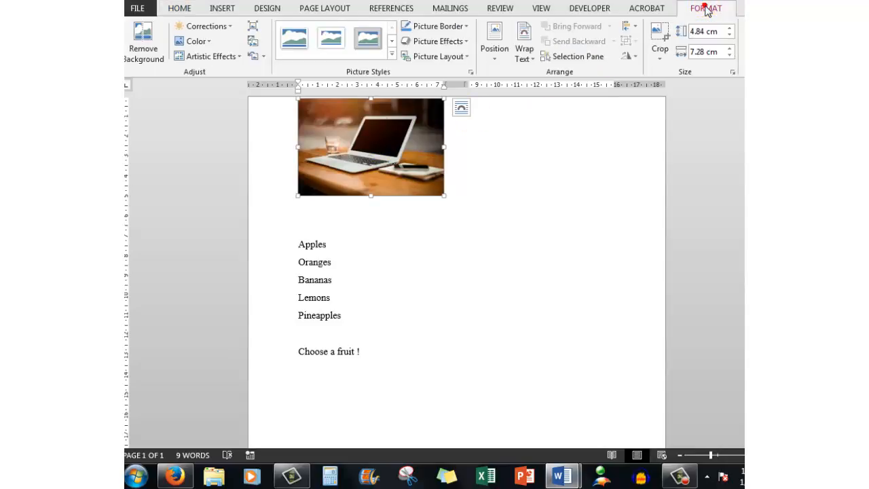
pyautogui.click(658, 61)
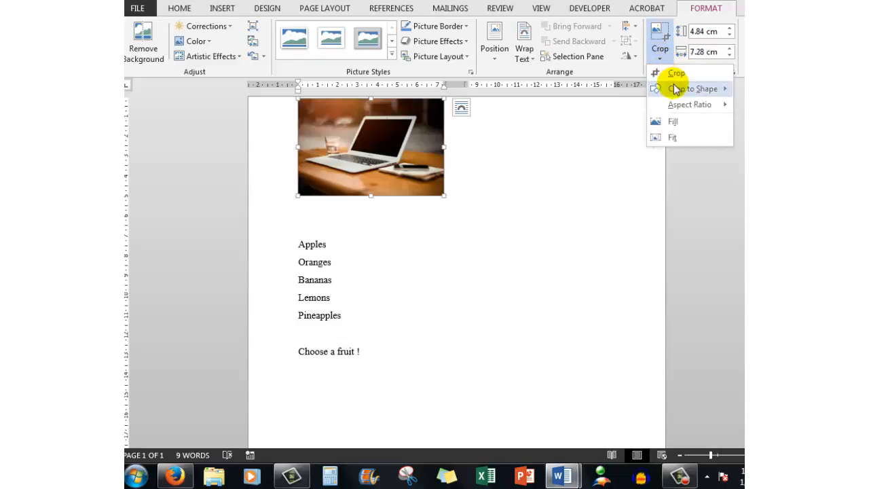
pyautogui.moveTo(675, 88)
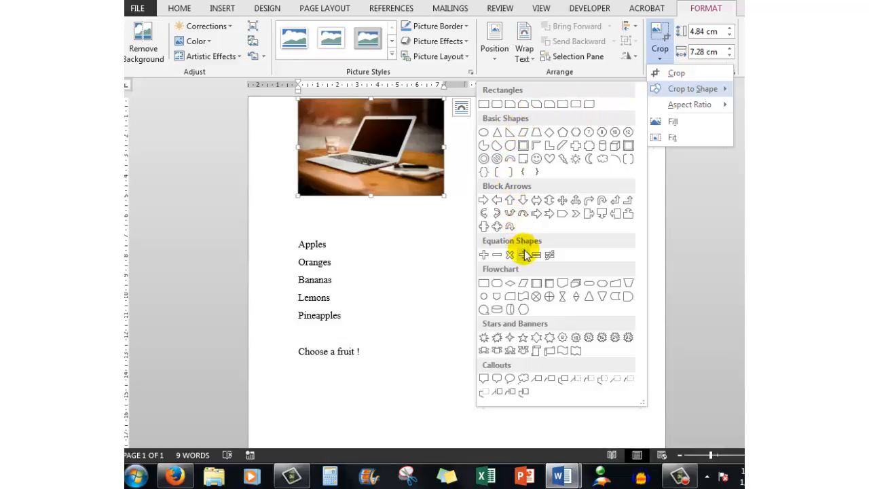
pyautogui.click(550, 160)
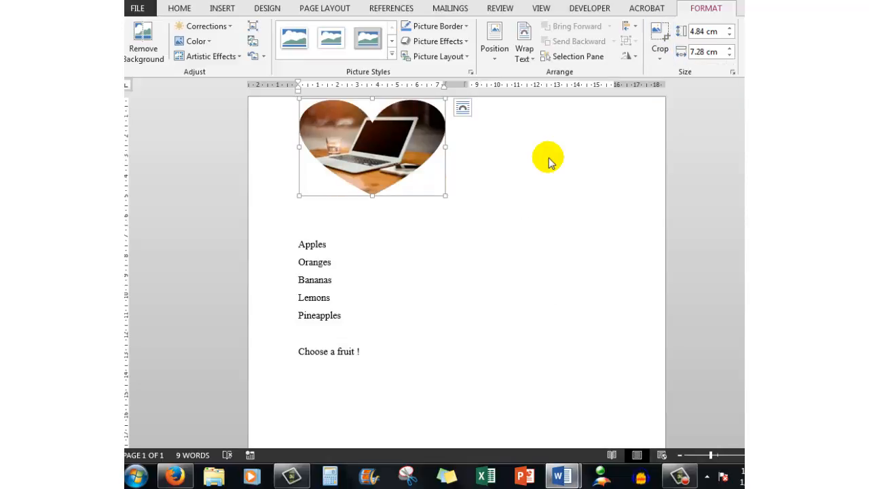
pyautogui.click(325, 227)
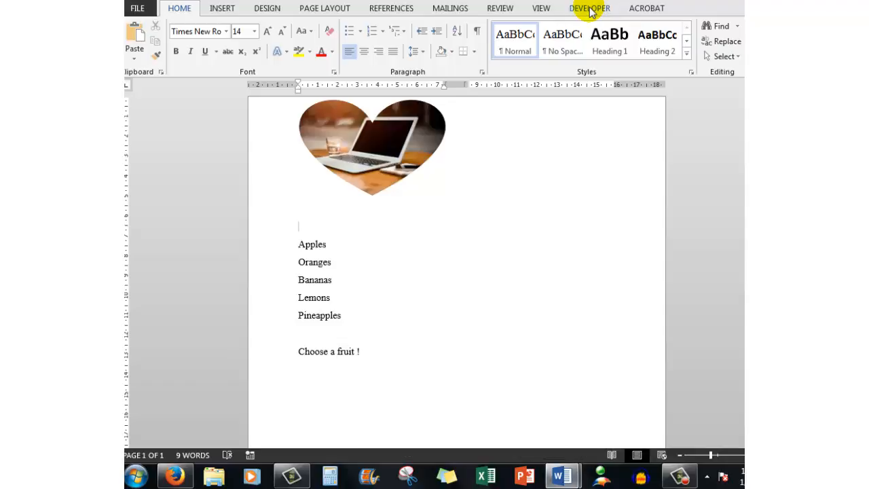
# - Turn the Developer tab off and back on in the ribbon customization settings and apply them
pyautogui.rightClick(480, 44)
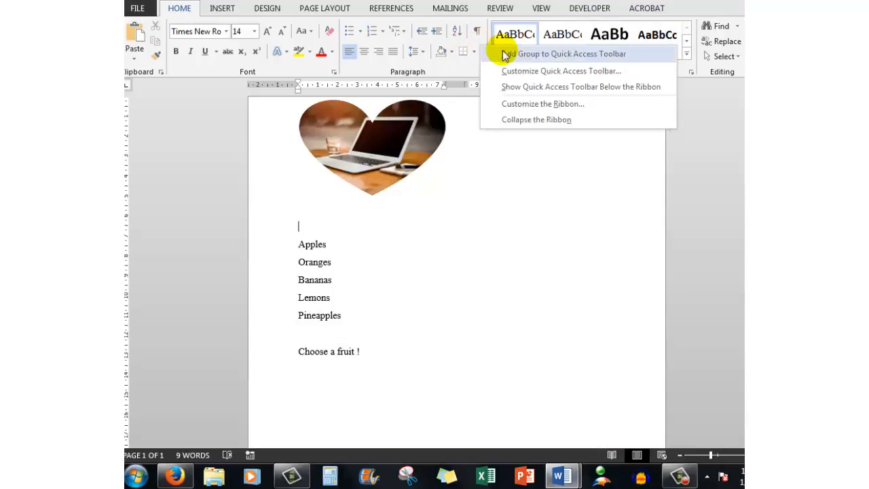
pyautogui.click(531, 105)
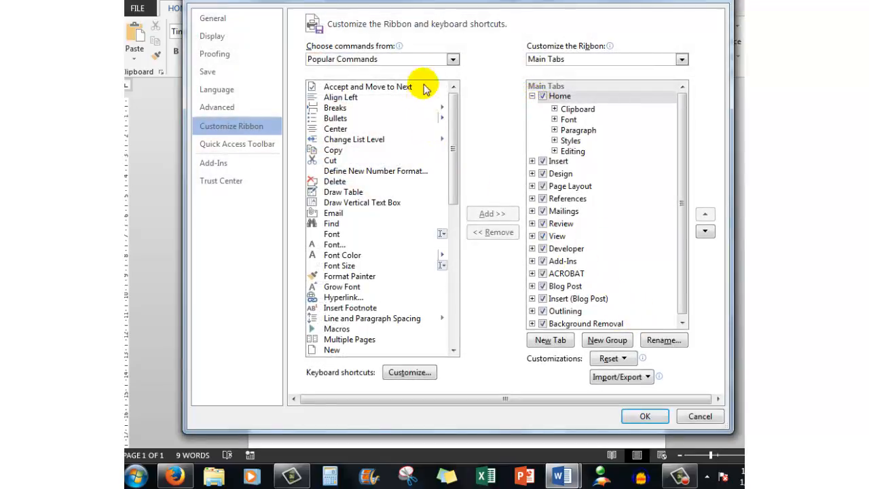
pyautogui.click(543, 249)
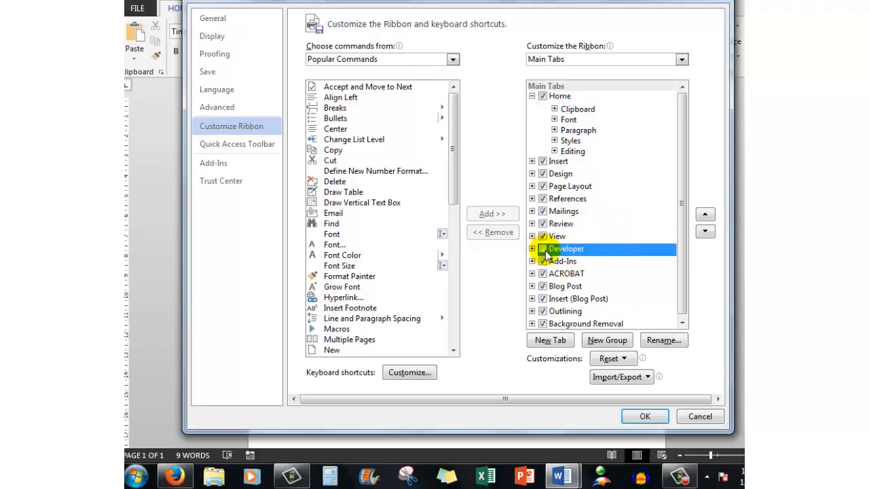
pyautogui.click(543, 249)
pyautogui.click(642, 417)
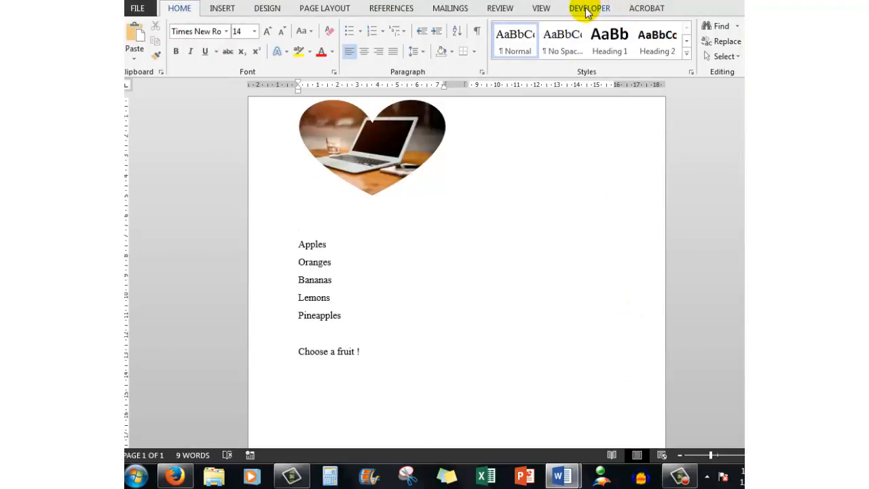
# - Insert check box content controls directly before the words Apples and Oranges in the fruit list
pyautogui.click(299, 245)
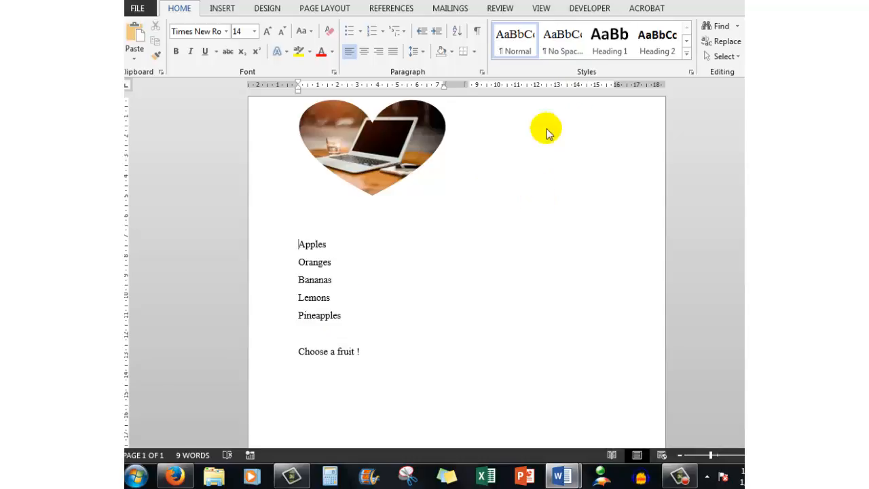
pyautogui.click(590, 9)
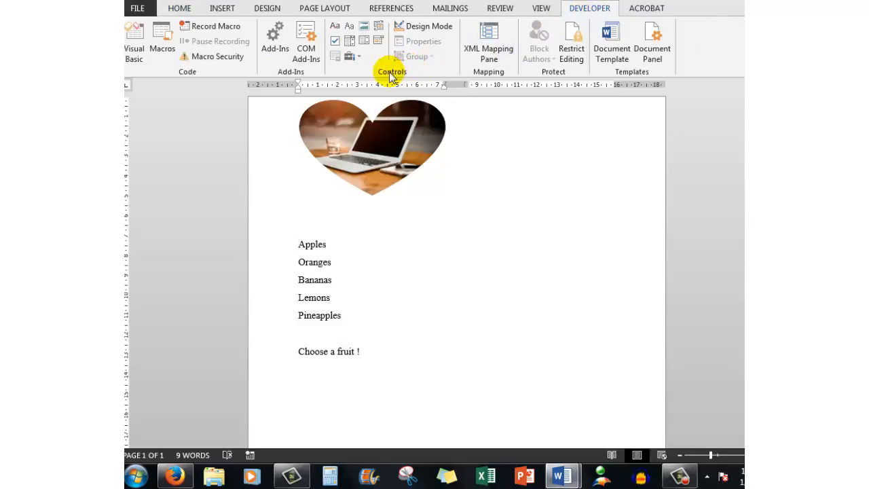
pyautogui.click(334, 43)
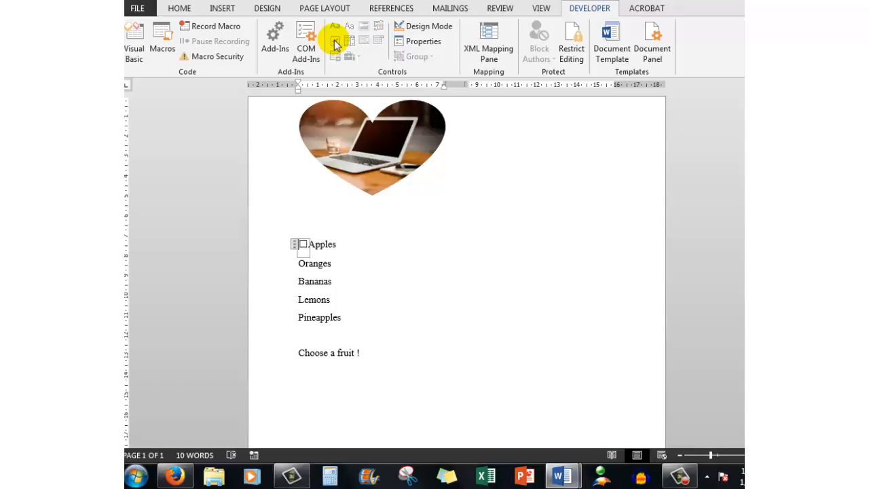
pyautogui.doubleClick(305, 268)
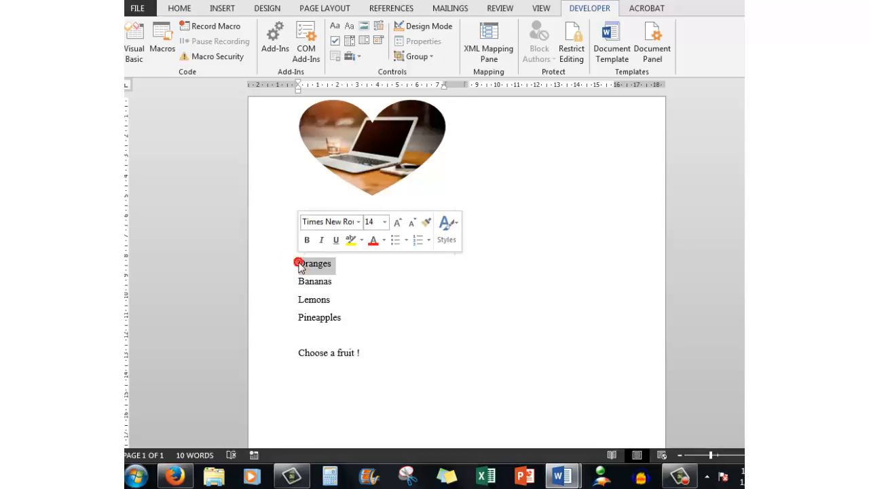
pyautogui.click(299, 266)
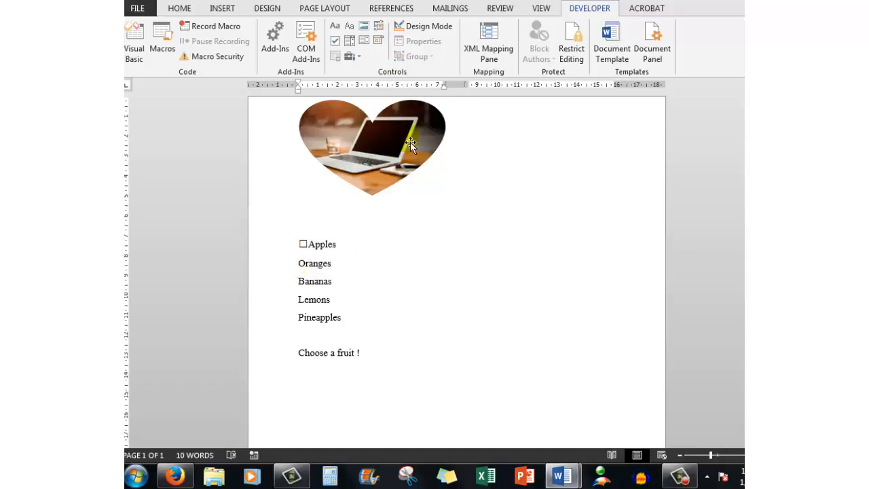
pyautogui.click(335, 42)
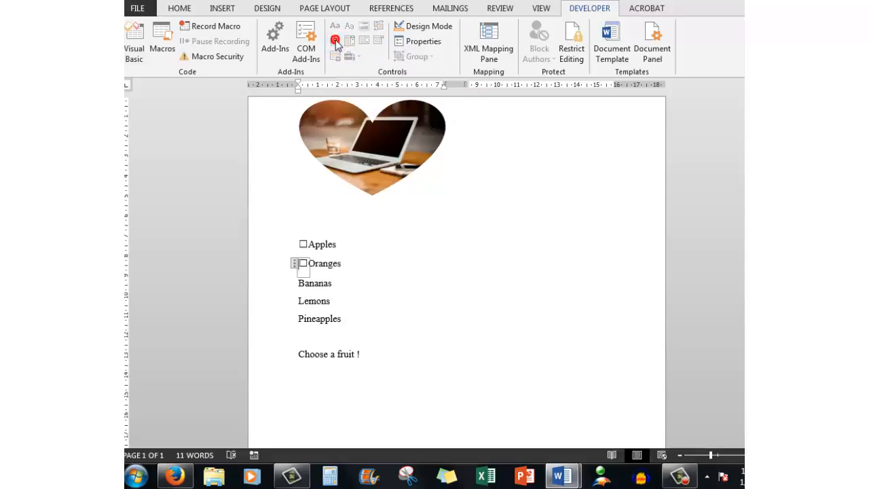
# - Insert check box content controls directly before Bananas, Lemons and Pineapples in the fruit list
pyautogui.click(299, 284)
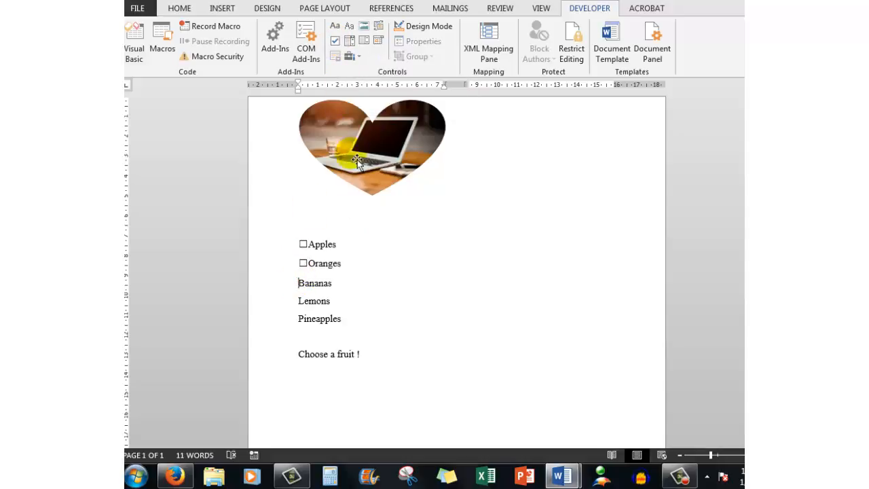
pyautogui.click(334, 40)
pyautogui.click(300, 300)
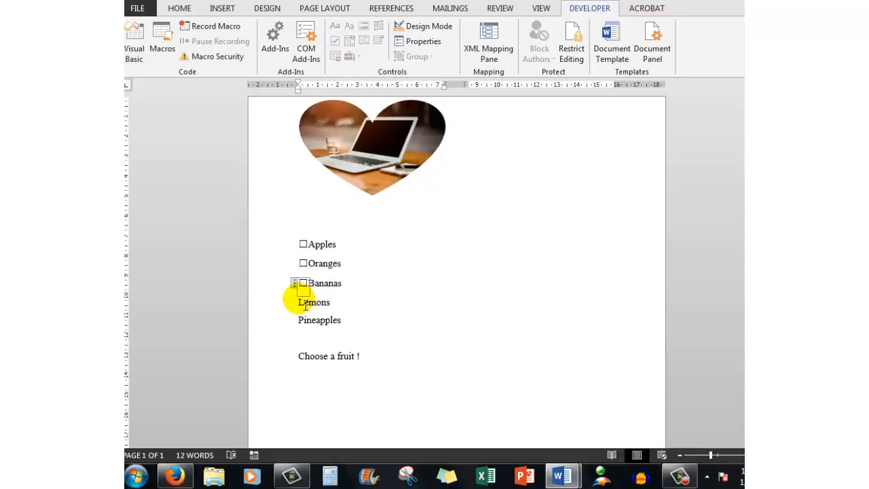
pyautogui.click(336, 40)
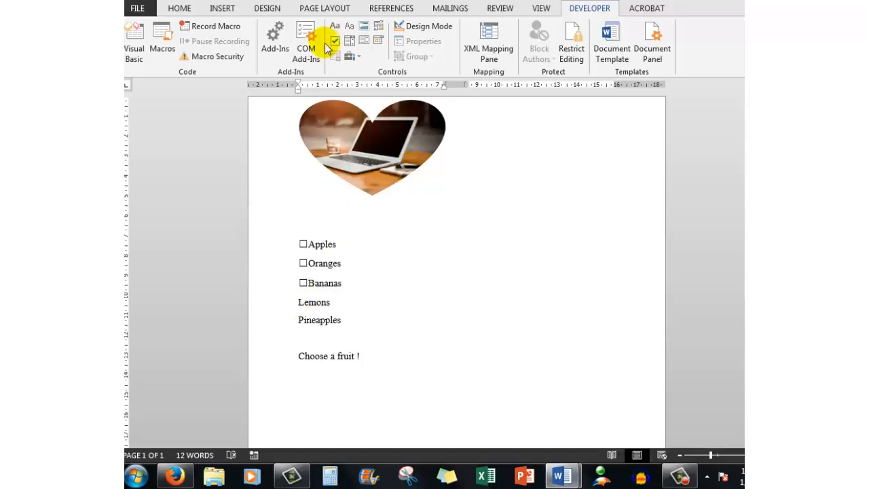
pyautogui.click(299, 324)
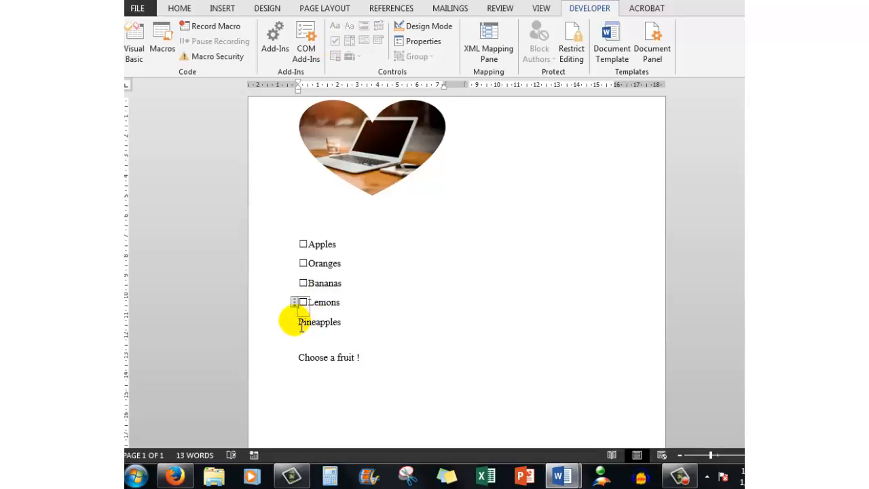